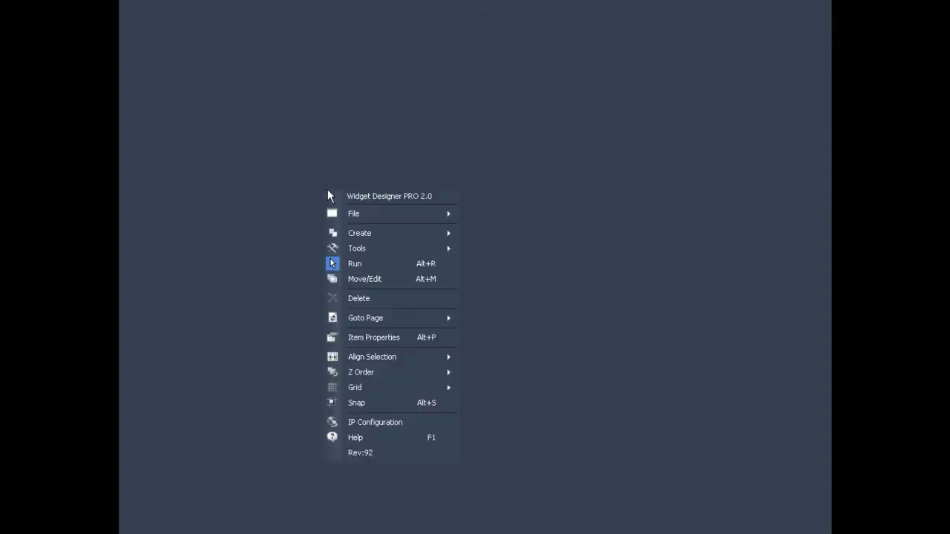
Create a Custom Script button and place it toward the upper left of the canvas
{"action": "mouse_move", "coordinate": [412, 236]}
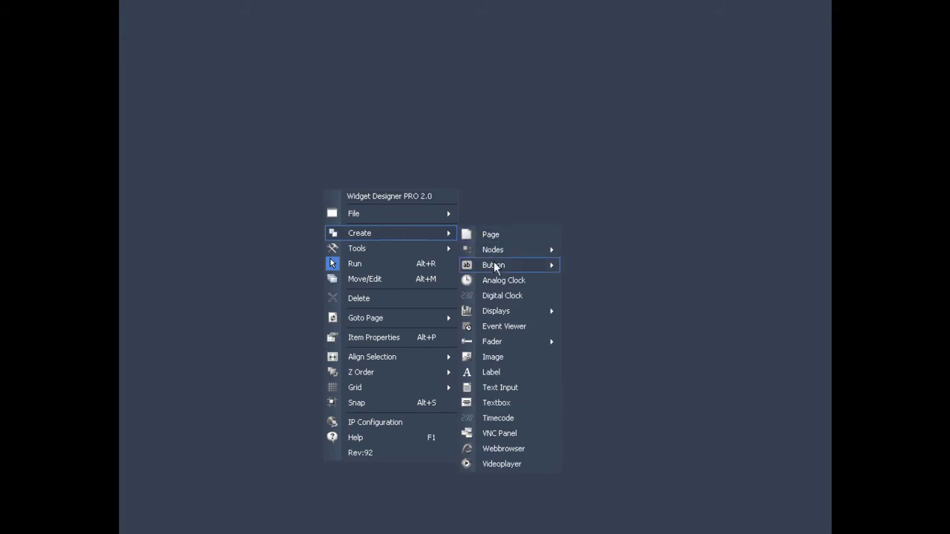
{"action": "mouse_move", "coordinate": [494, 265]}
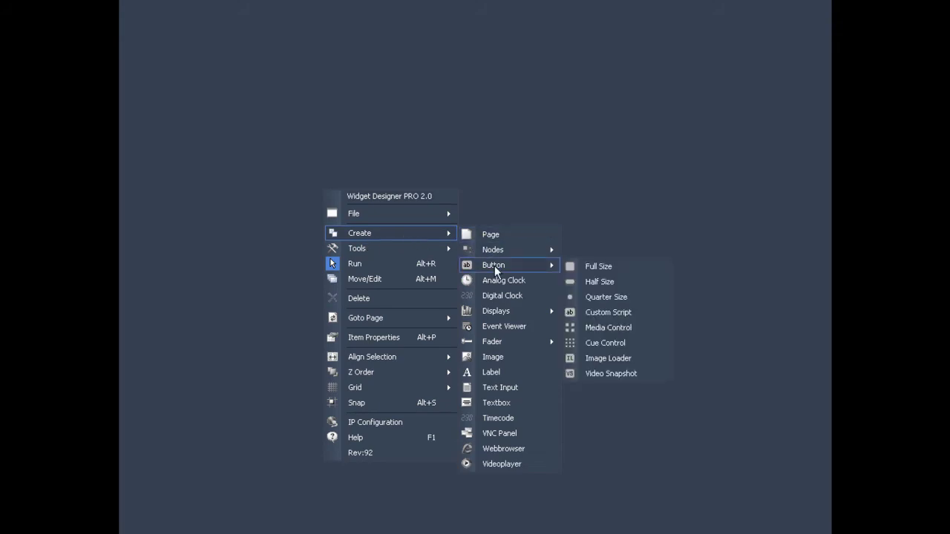
{"action": "left_click", "coordinate": [603, 312]}
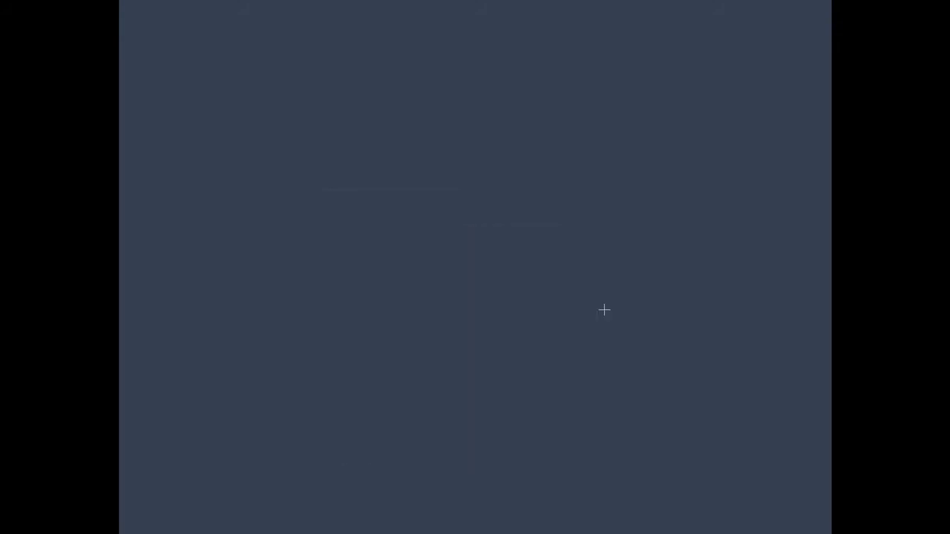
{"action": "left_click", "coordinate": [295, 173]}
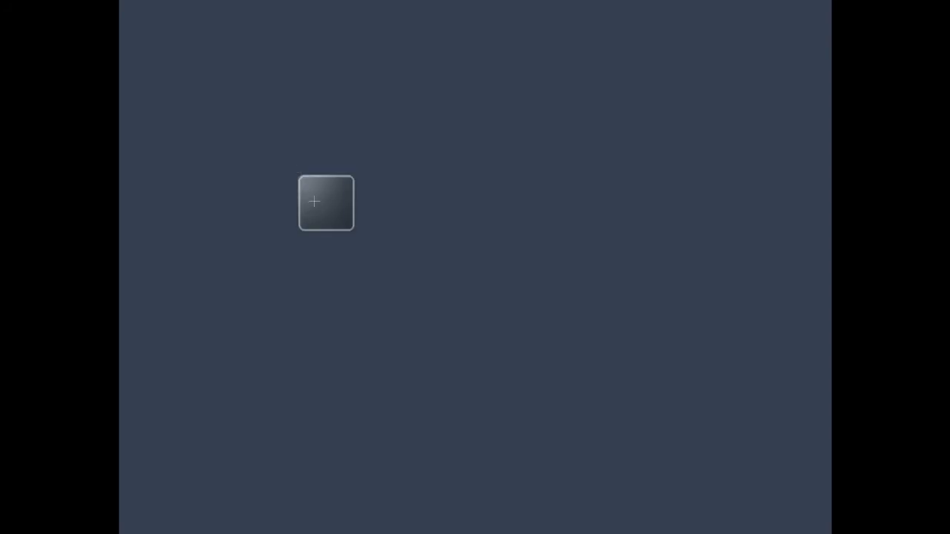
{"action": "right_click", "coordinate": [314, 201]}
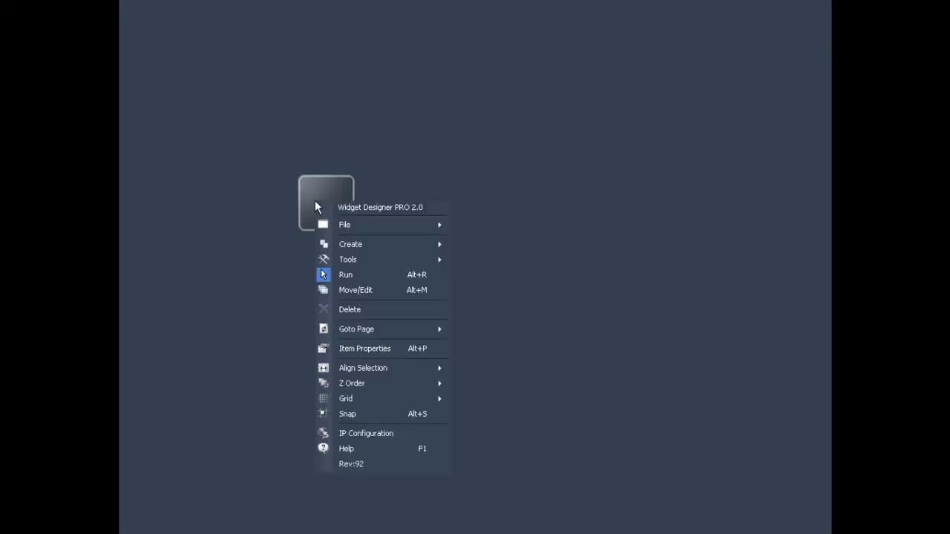
Open the button's Item Properties and set its text to test_button
{"action": "left_click", "coordinate": [341, 349]}
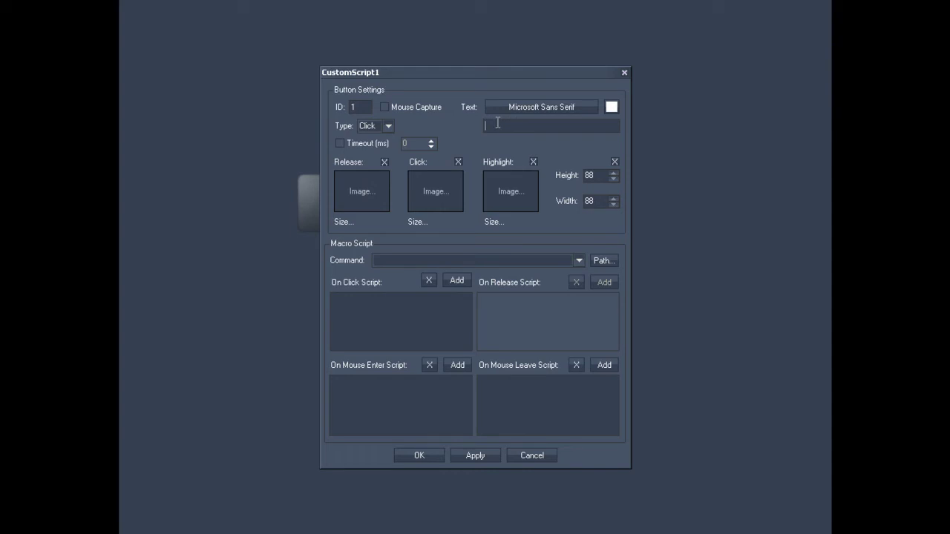
{"action": "type", "text": "test_button"}
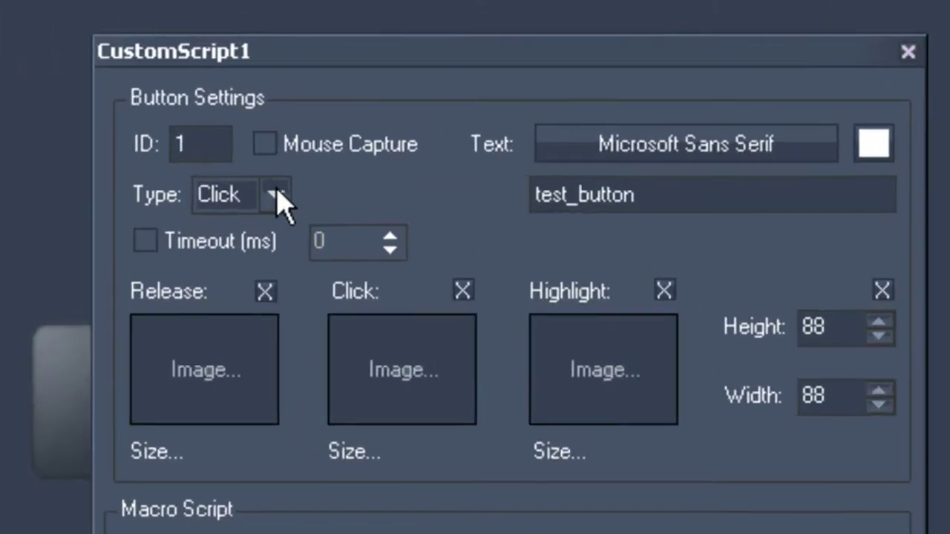
{"action": "left_click", "coordinate": [276, 194]}
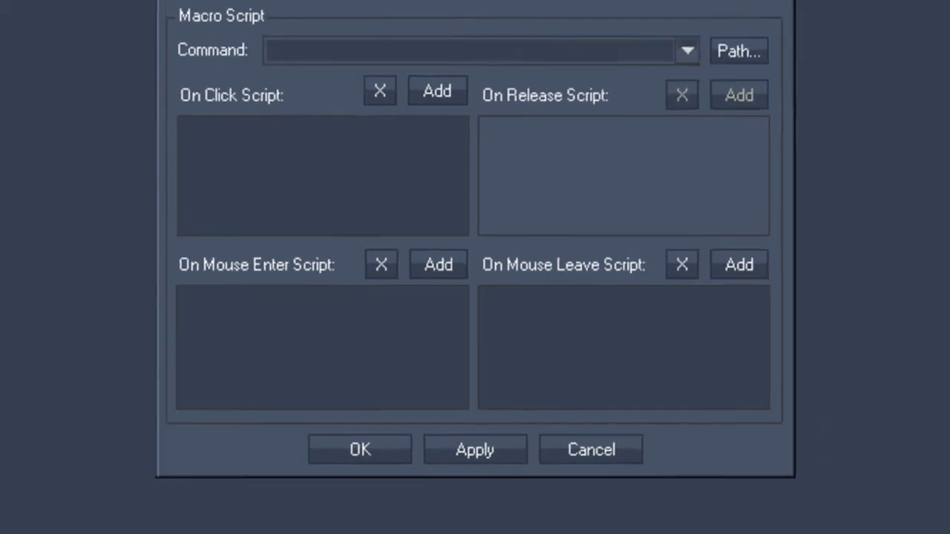
{"action": "left_click", "coordinate": [355, 59]}
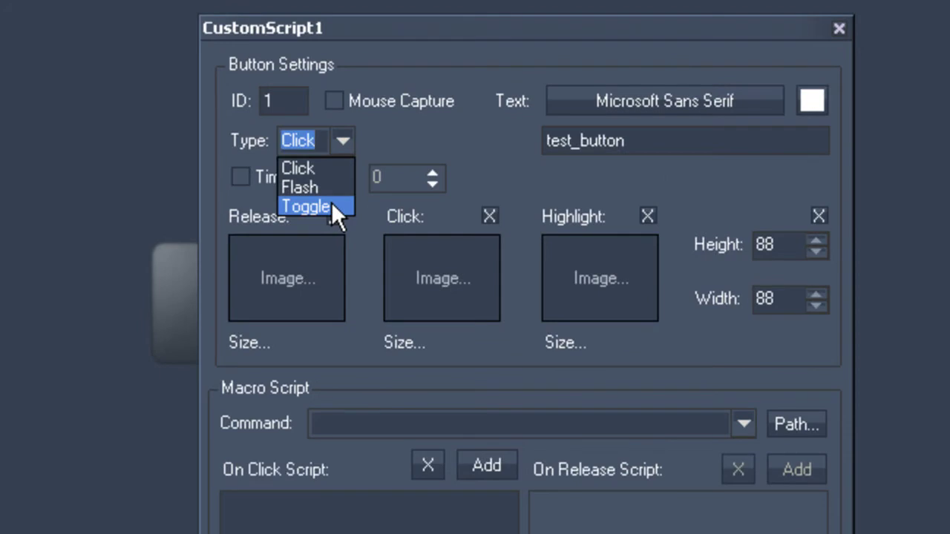
{"action": "left_click", "coordinate": [400, 136]}
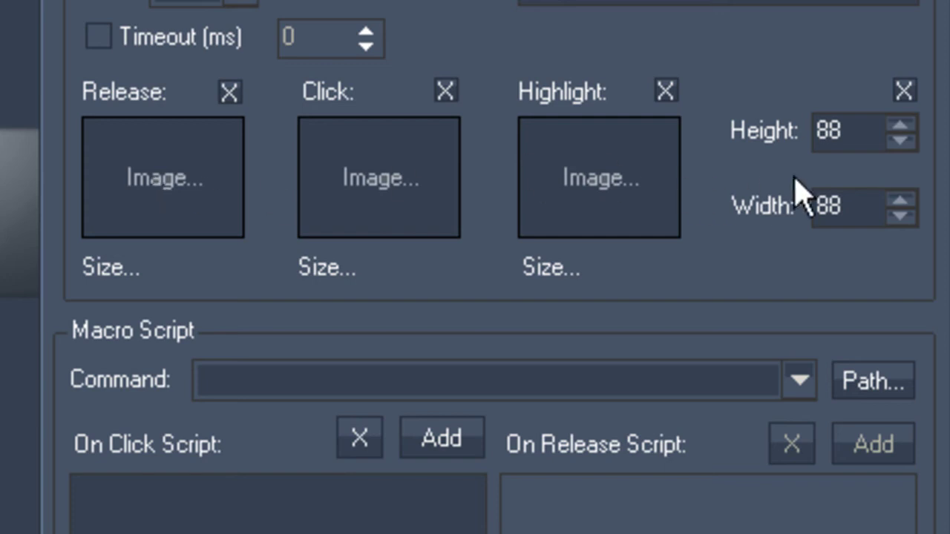
Resize the button to height 90 and width 86
{"action": "left_click", "coordinate": [904, 126]}
{"action": "left_click", "coordinate": [901, 128]}
{"action": "left_click", "coordinate": [899, 216]}
{"action": "left_click", "coordinate": [900, 216]}
Add WakeOnLan, WDWait,120, ApplicationStart PandorasBox.exe and WDWait,60 to the On Click script
{"action": "left_click", "coordinate": [797, 378]}
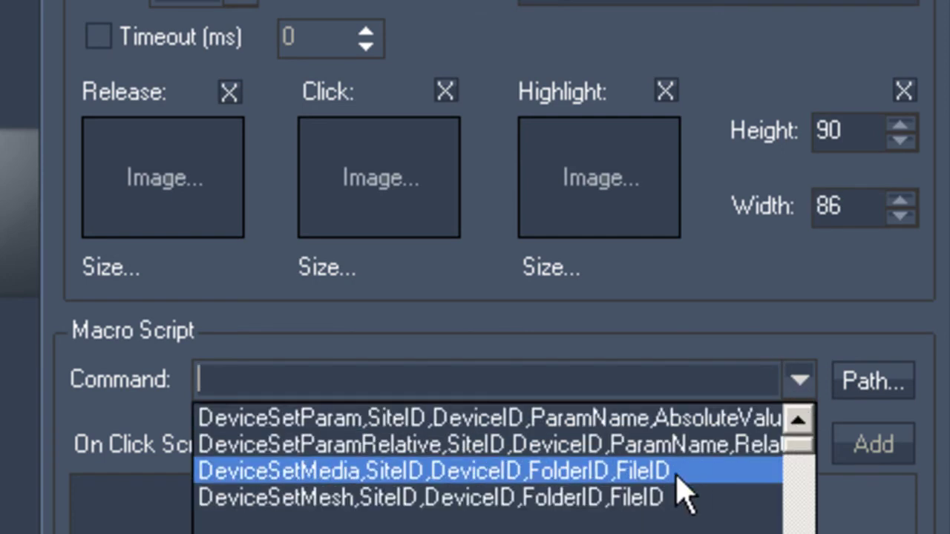
{"action": "scroll", "coordinate": [691, 490], "scroll_direction": "up", "scroll_amount": 3}
{"action": "scroll", "coordinate": [697, 504], "scroll_direction": "down", "scroll_amount": 15}
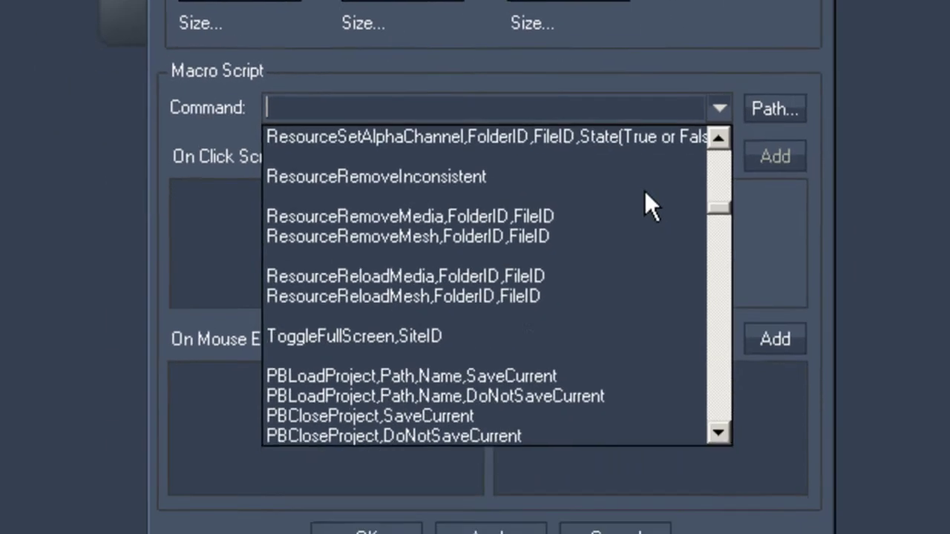
{"action": "scroll", "coordinate": [644, 191], "scroll_direction": "down", "scroll_amount": 5}
{"action": "scroll", "coordinate": [644, 191], "scroll_direction": "down", "scroll_amount": 8}
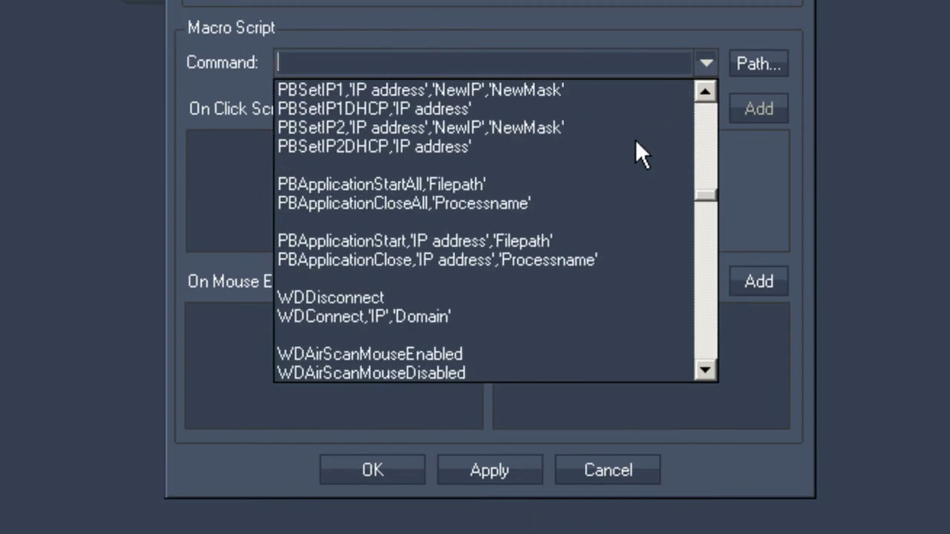
{"action": "scroll", "coordinate": [636, 139], "scroll_direction": "down", "scroll_amount": 15}
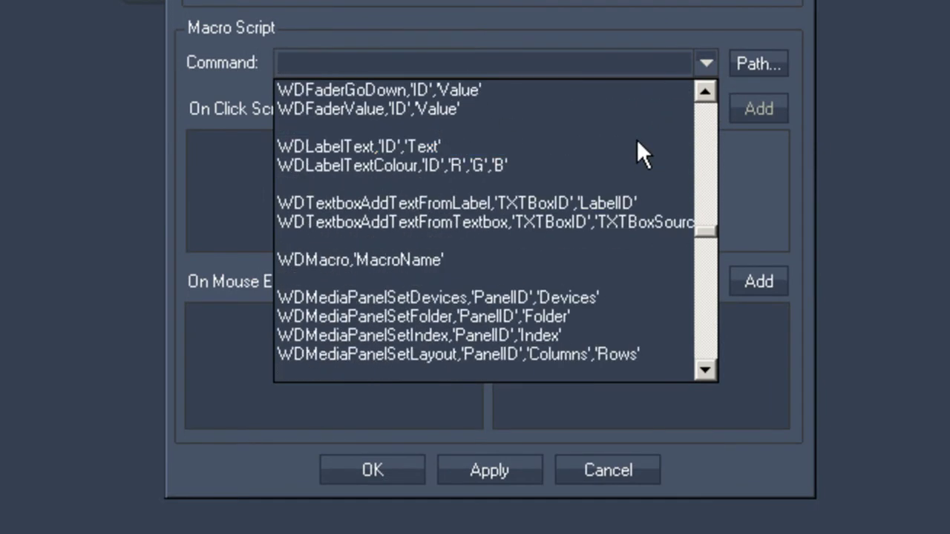
{"action": "scroll", "coordinate": [638, 139], "scroll_direction": "down", "scroll_amount": 20}
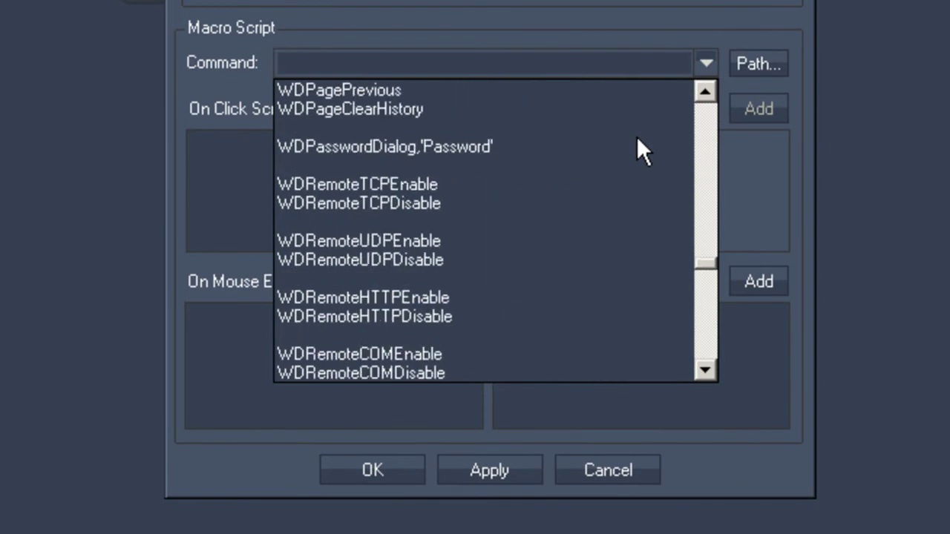
{"action": "scroll", "coordinate": [637, 138], "scroll_direction": "down", "scroll_amount": 15}
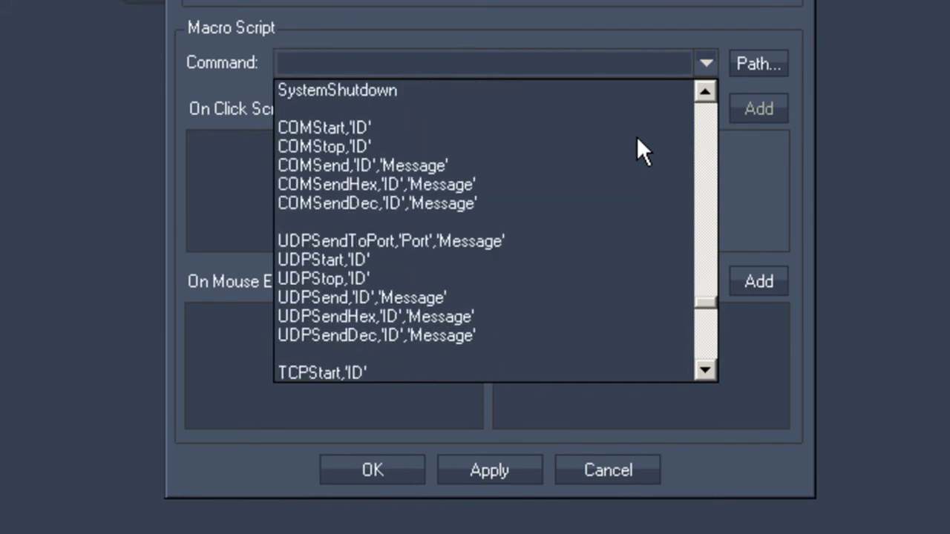
{"action": "scroll", "coordinate": [637, 136], "scroll_direction": "down", "scroll_amount": 15}
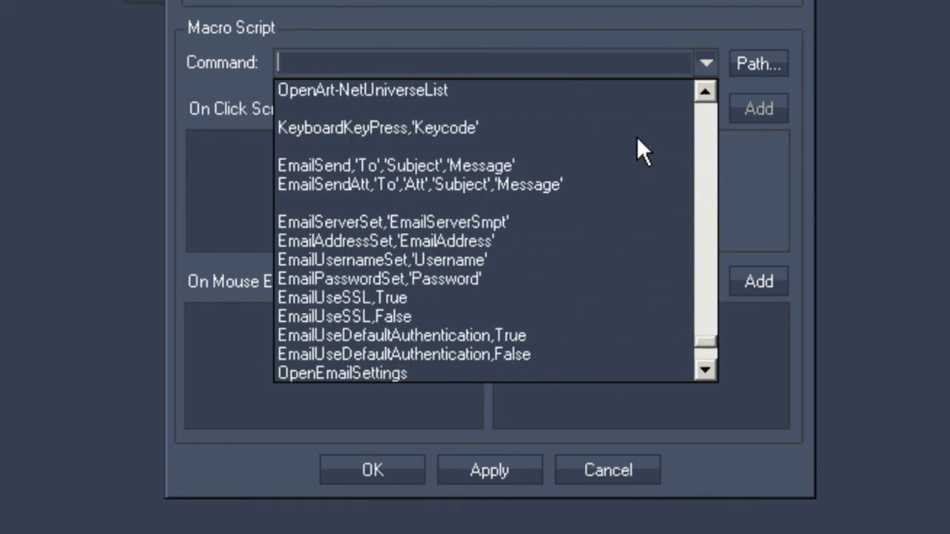
{"action": "left_click_drag", "start_coordinate": [701, 353], "coordinate": [705, 103]}
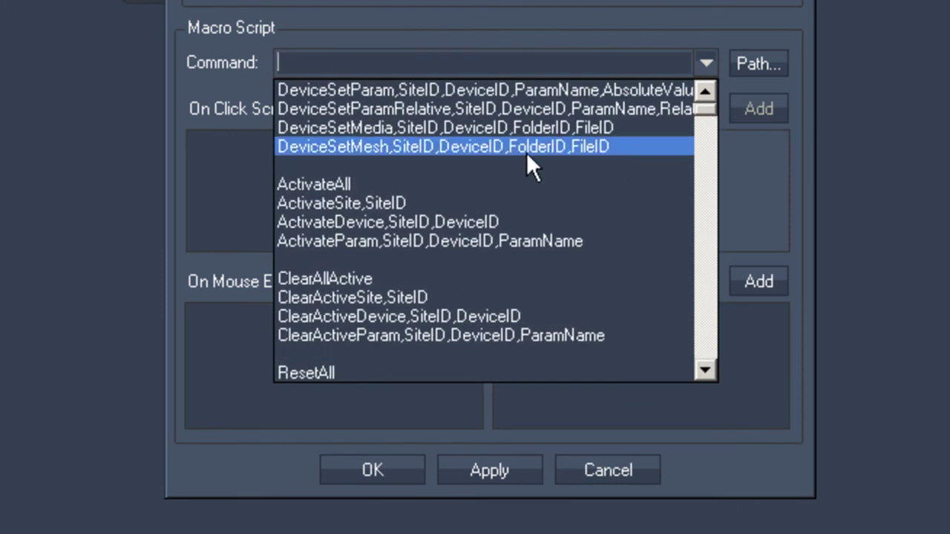
{"action": "scroll", "coordinate": [498, 180], "scroll_direction": "down", "scroll_amount": 2}
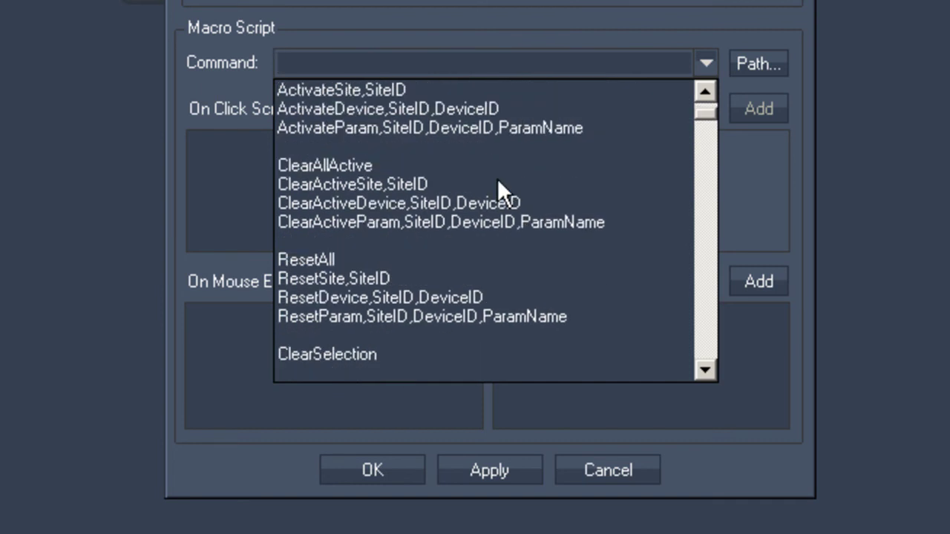
{"action": "scroll", "coordinate": [498, 179], "scroll_direction": "down", "scroll_amount": 2}
{"action": "scroll", "coordinate": [498, 181], "scroll_direction": "down", "scroll_amount": 2}
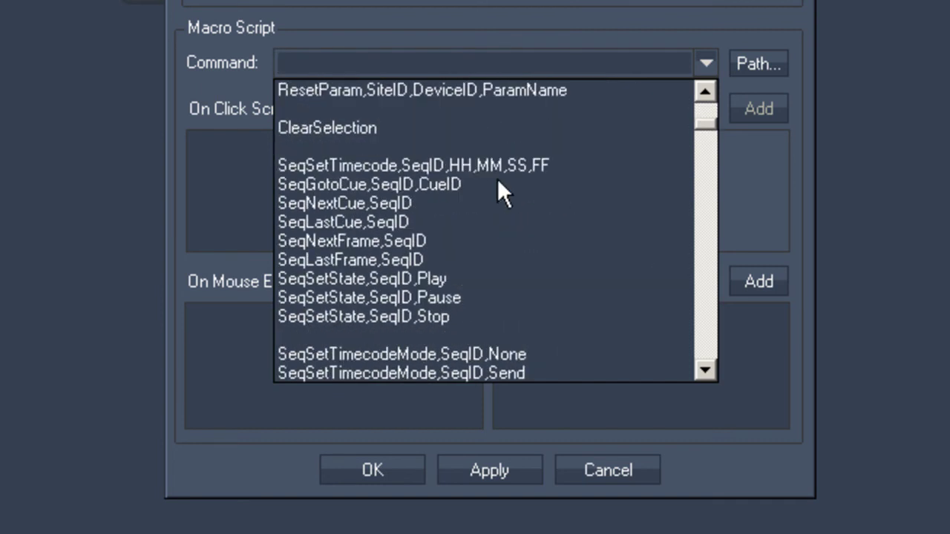
{"action": "scroll", "coordinate": [497, 179], "scroll_direction": "down", "scroll_amount": 3}
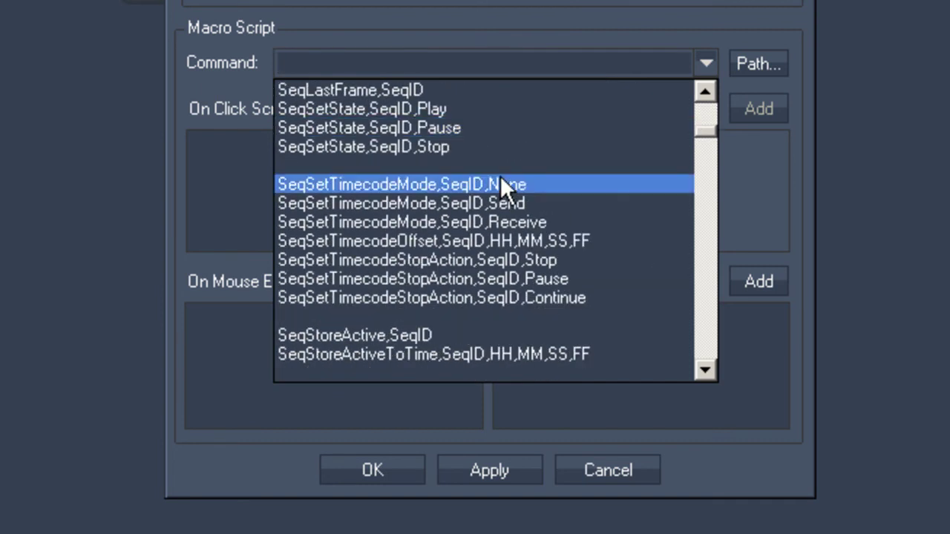
{"action": "scroll", "coordinate": [500, 176], "scroll_direction": "down", "scroll_amount": 2}
{"action": "scroll", "coordinate": [500, 176], "scroll_direction": "down", "scroll_amount": 4}
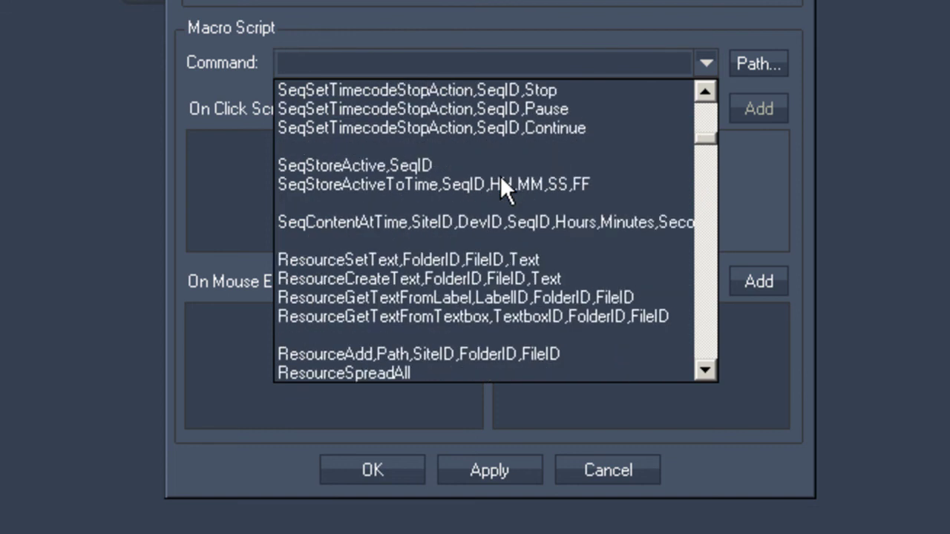
{"action": "scroll", "coordinate": [500, 178], "scroll_direction": "down", "scroll_amount": 2}
{"action": "scroll", "coordinate": [500, 177], "scroll_direction": "up", "scroll_amount": 17}
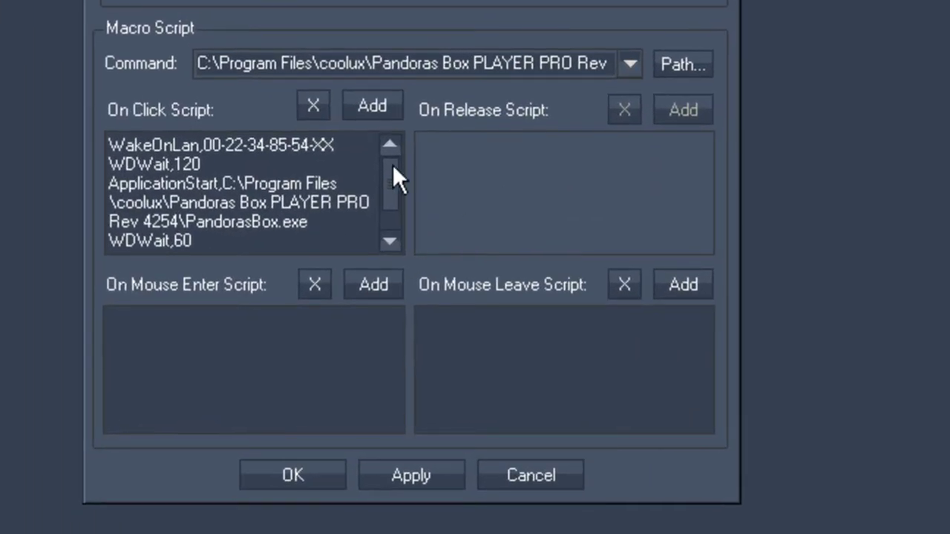
Confirm SeqSetState,1,Play runs last after WDWait,60, then apply the button settings
{"action": "left_click_drag", "start_coordinate": [393, 164], "coordinate": [393, 184]}
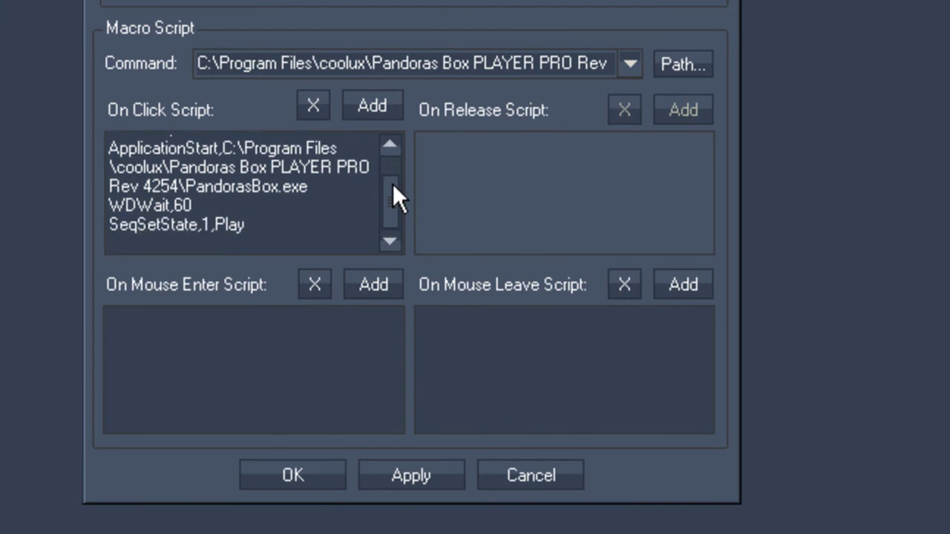
{"action": "left_click_drag", "start_coordinate": [392, 180], "coordinate": [437, 161]}
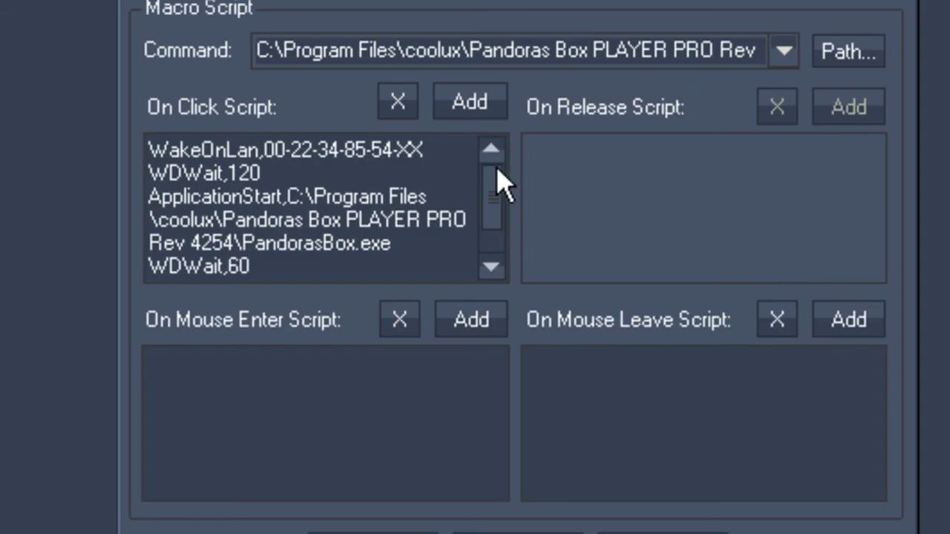
{"action": "left_click_drag", "start_coordinate": [499, 191], "coordinate": [501, 215]}
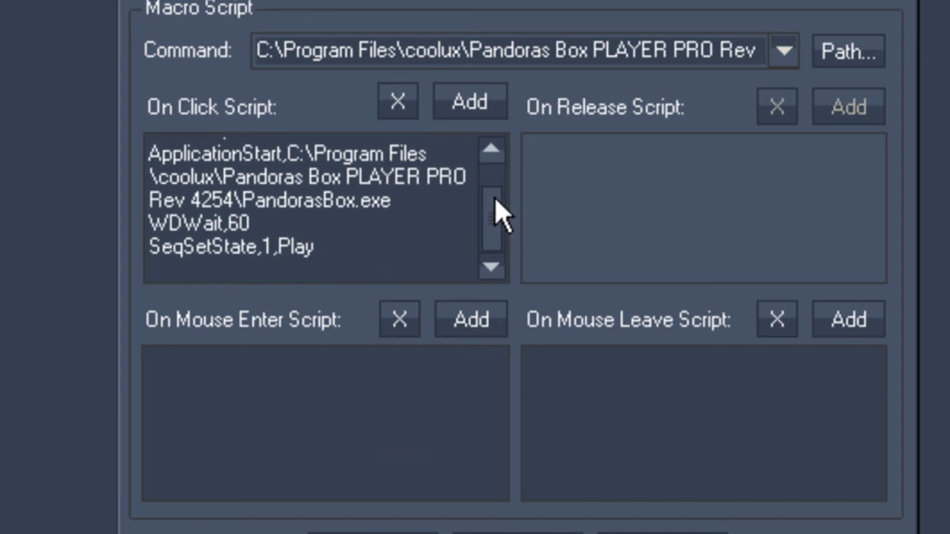
{"action": "left_click_drag", "start_coordinate": [501, 215], "coordinate": [501, 193]}
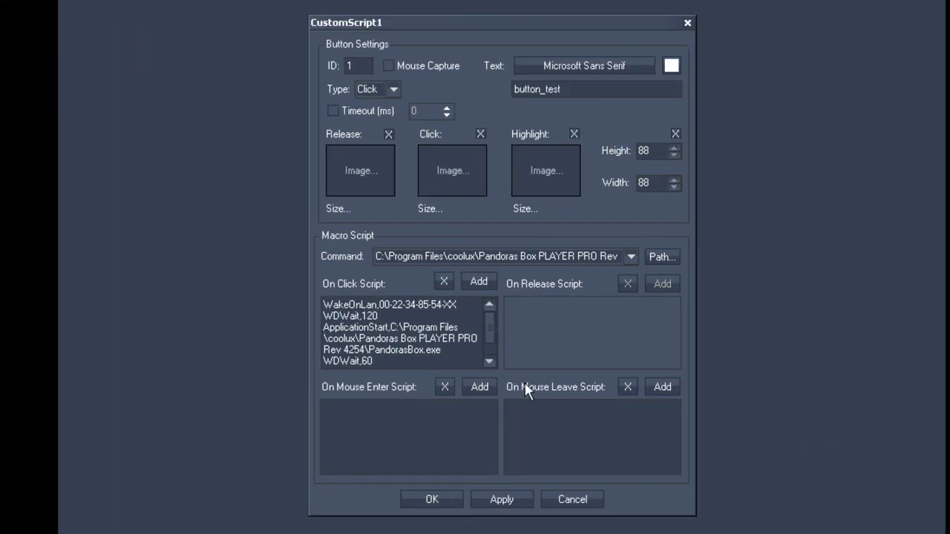
{"action": "left_click", "coordinate": [503, 502]}
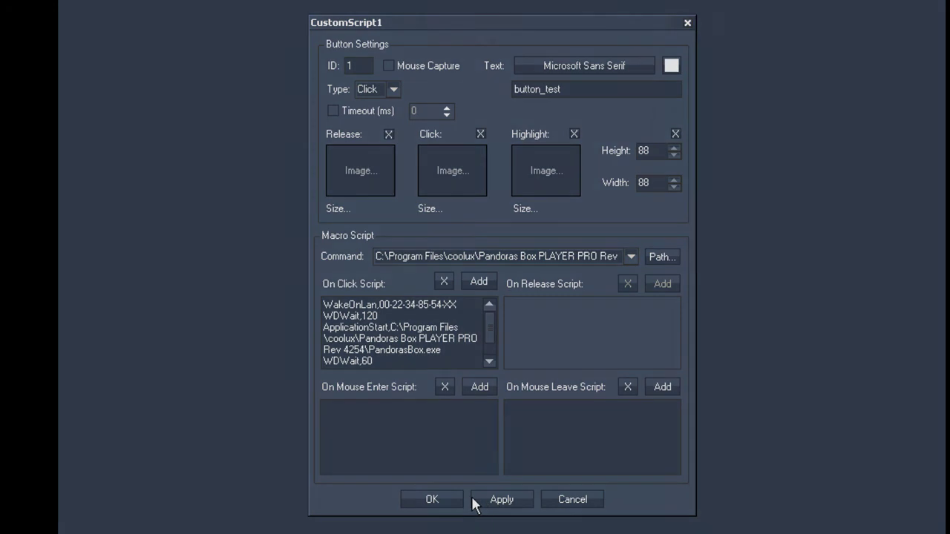